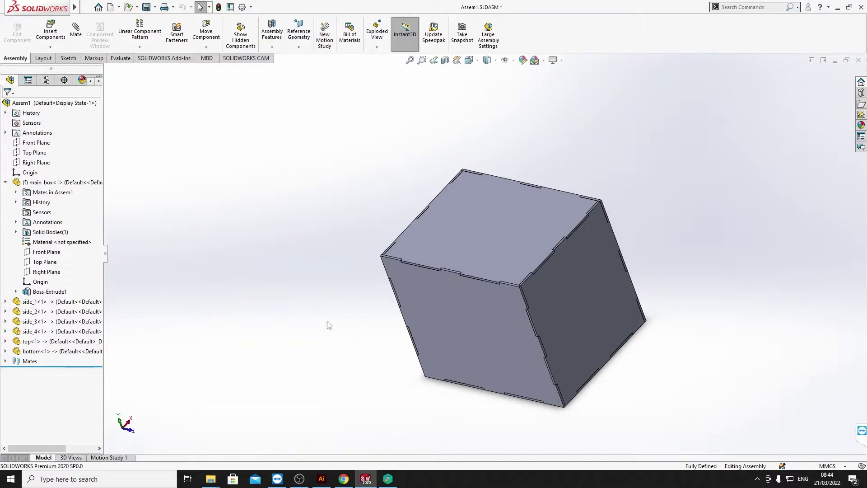
Raise main_box's Boss-Extrude1 depth from 770 mm to 840 mm, return to the assembly and rebuild
middle_drag(329, 325, 406, 318)
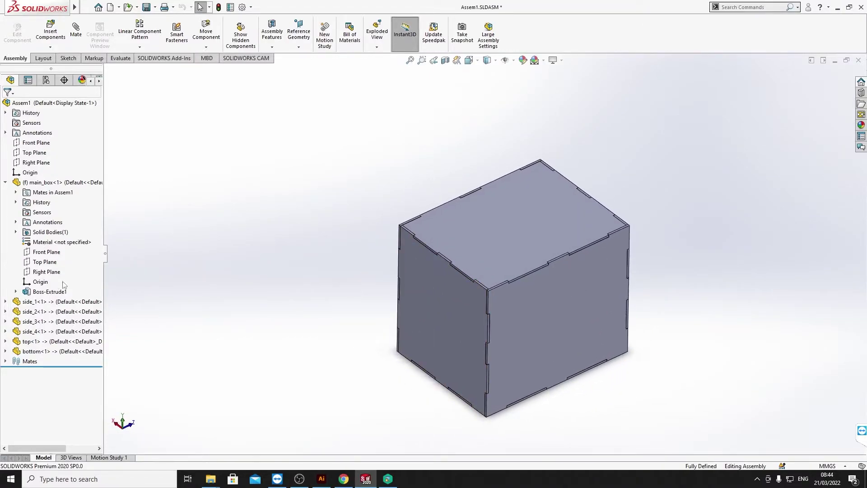
click(63, 291)
click(61, 266)
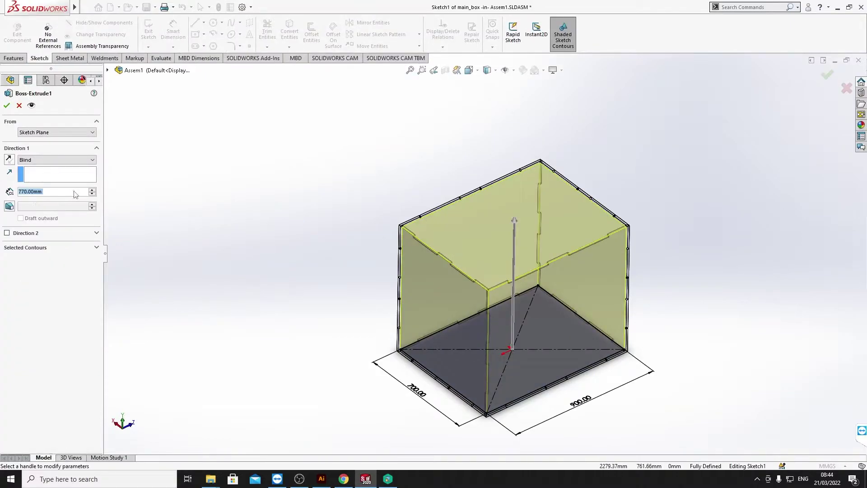
click(93, 190)
click(92, 190)
click(92, 190)
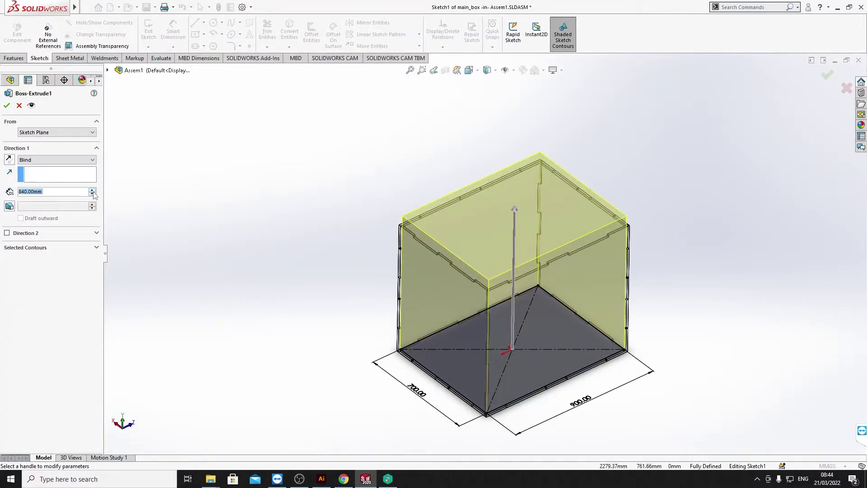
click(6, 106)
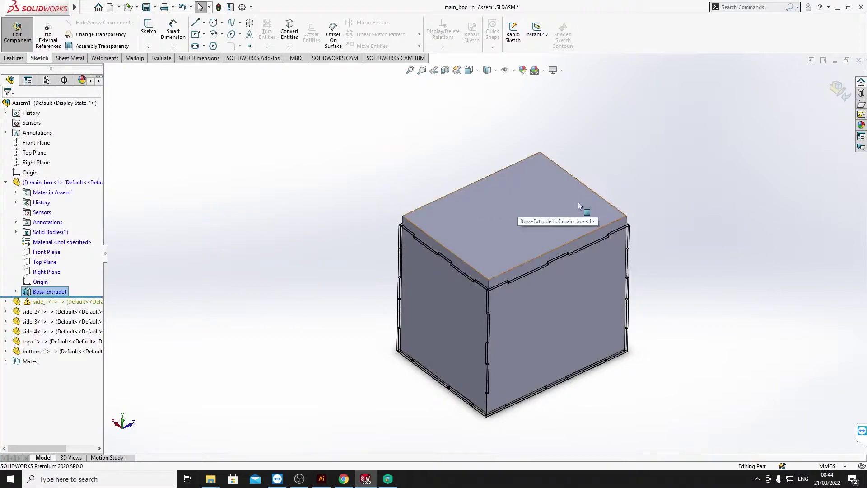
click(840, 89)
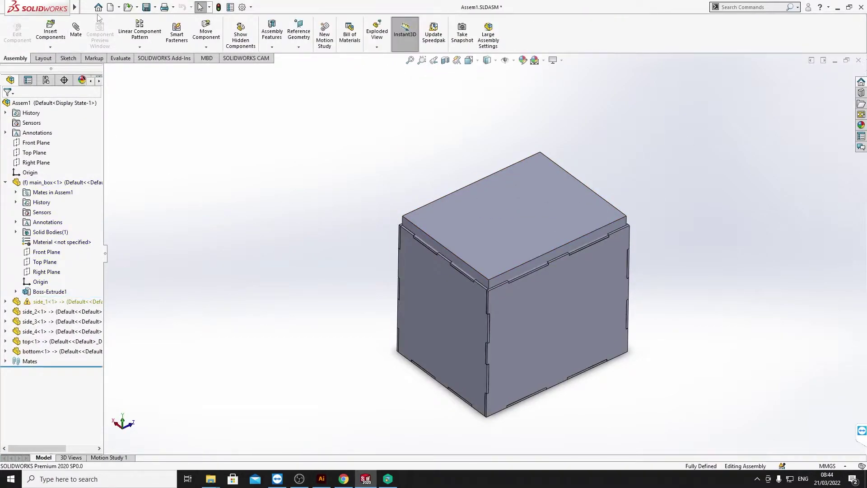
click(218, 7)
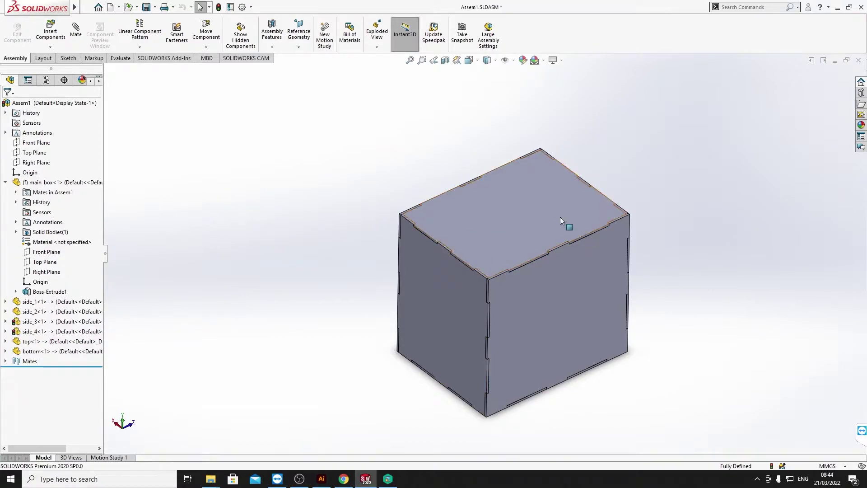
Check the top, right, left and bottom panels of the resized box
click(492, 236)
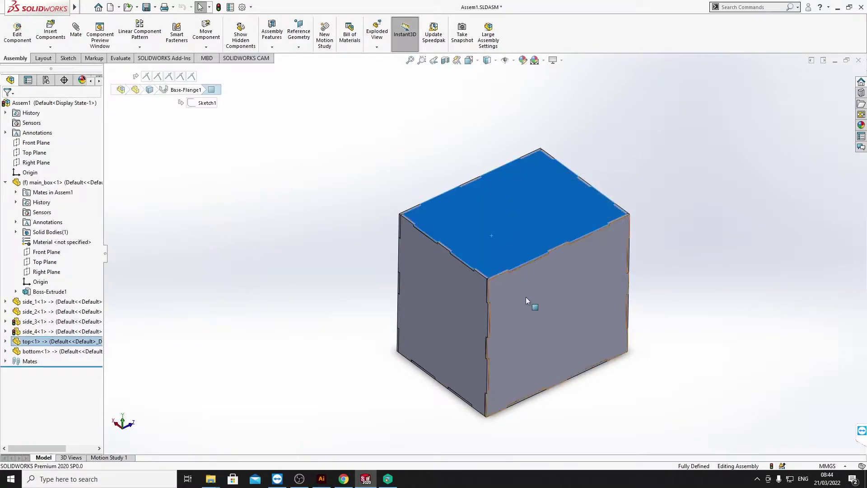
click(526, 297)
click(422, 324)
middle_drag(304, 299, 506, 253)
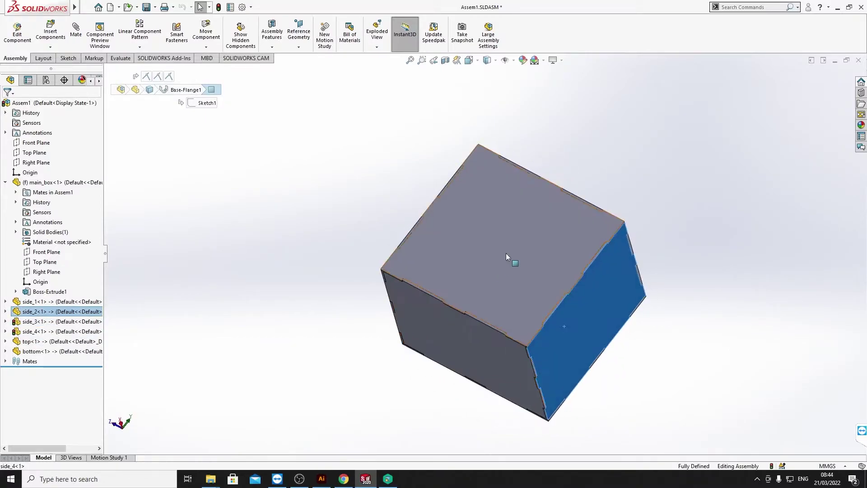
click(506, 253)
click(420, 357)
Return to the isometric view, rebuild the assembly and bring up the File menu
middle_drag(259, 319, 306, 452)
key(ctrl+7)
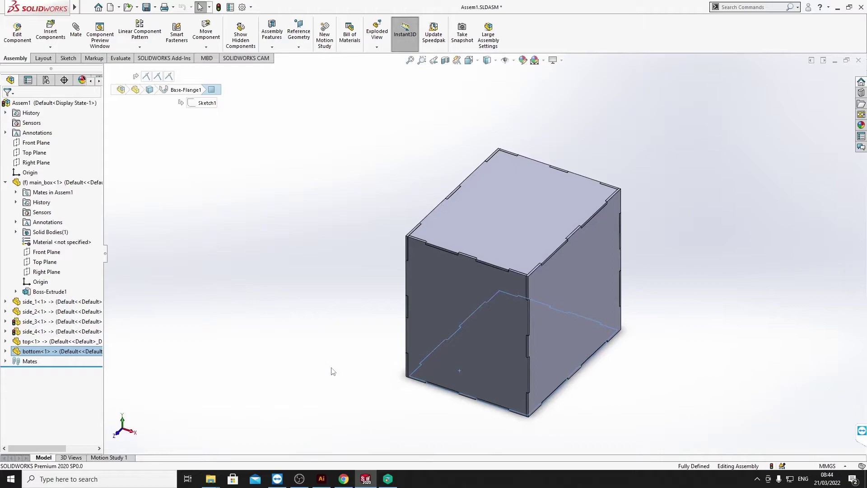
click(218, 7)
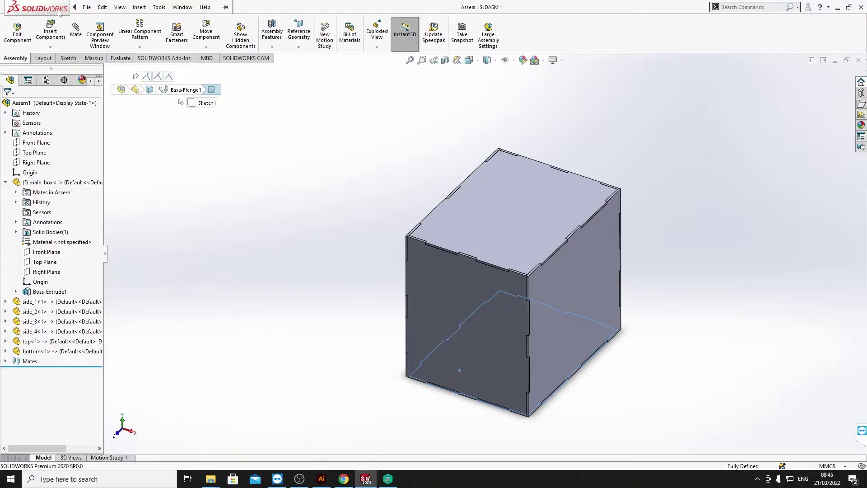
click(82, 8)
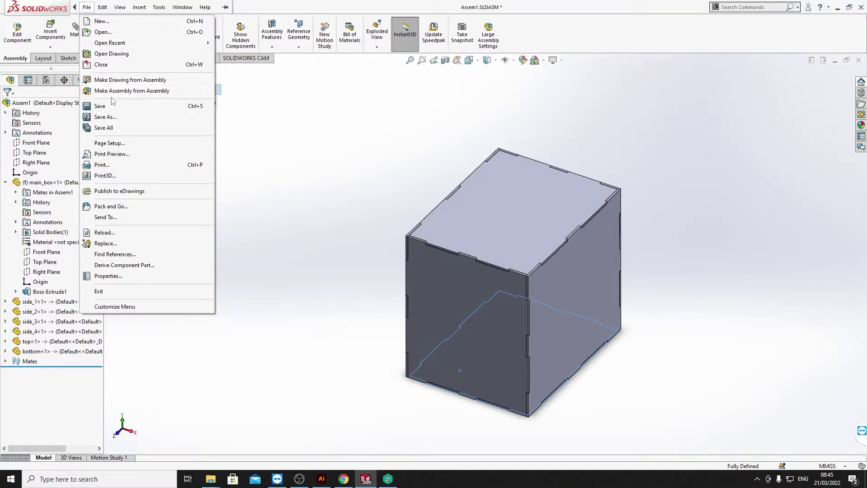
click(108, 118)
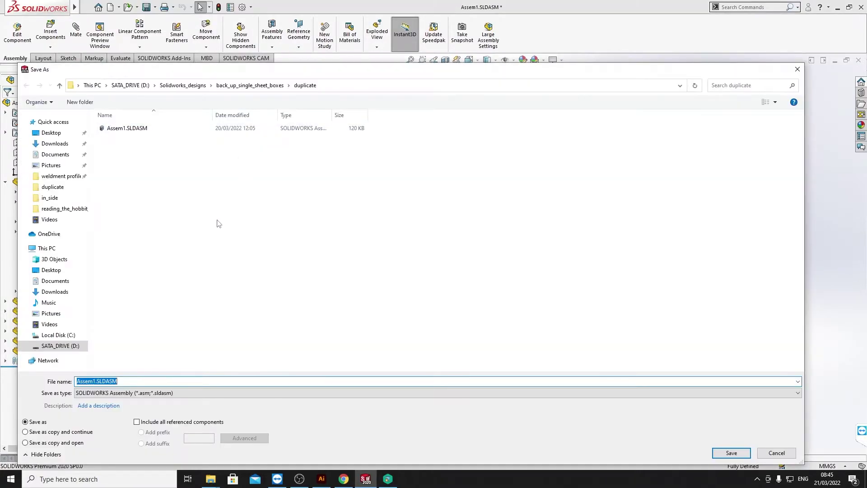
click(136, 422)
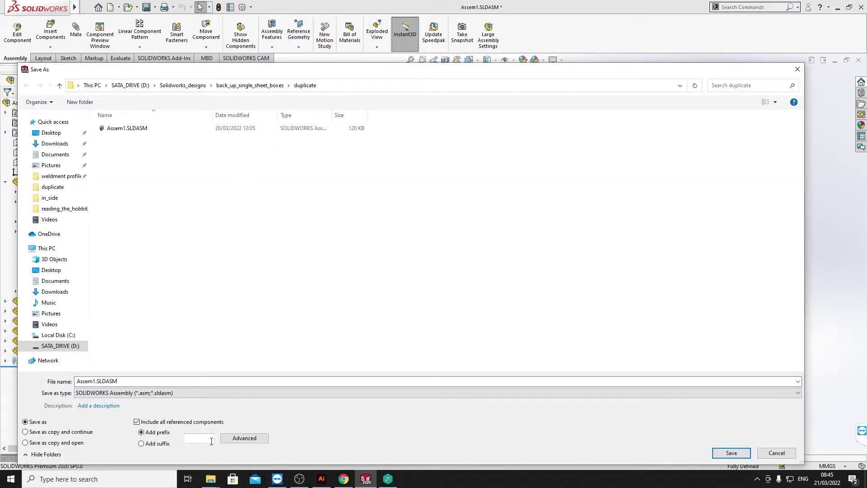
click(231, 441)
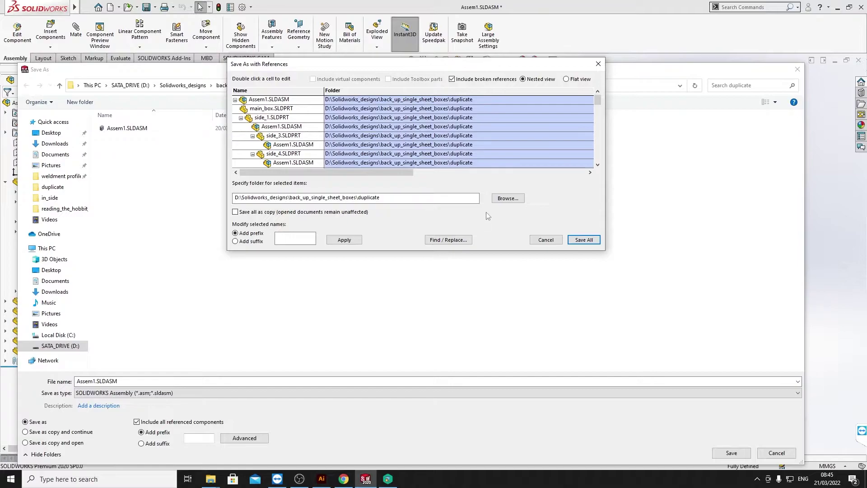
click(544, 240)
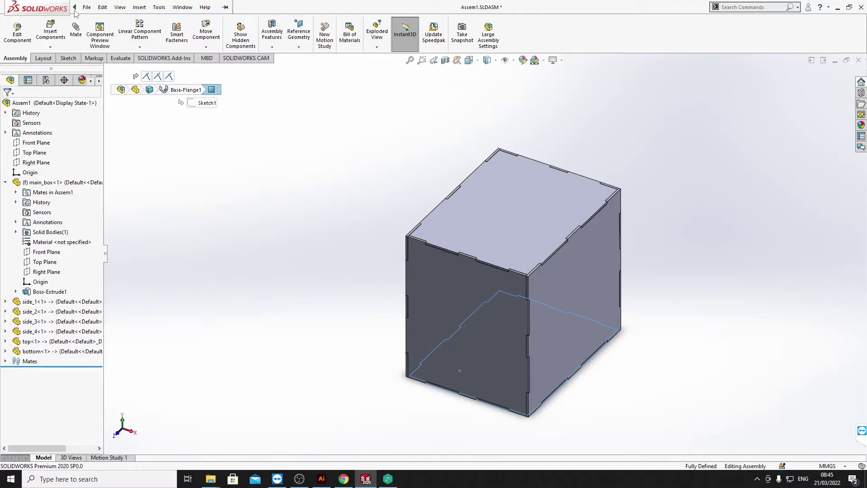
Start Pack and Go with D:\Solidworks_designs\draws_unit\out_side as the destination folder
click(87, 7)
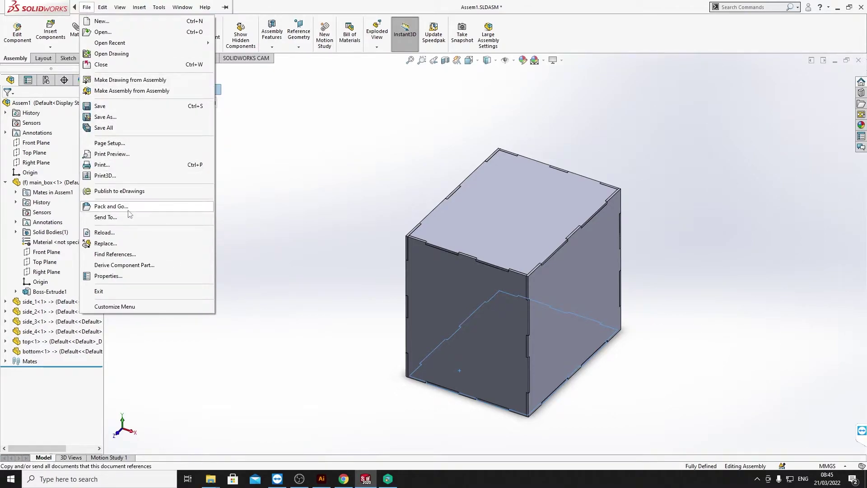
click(127, 207)
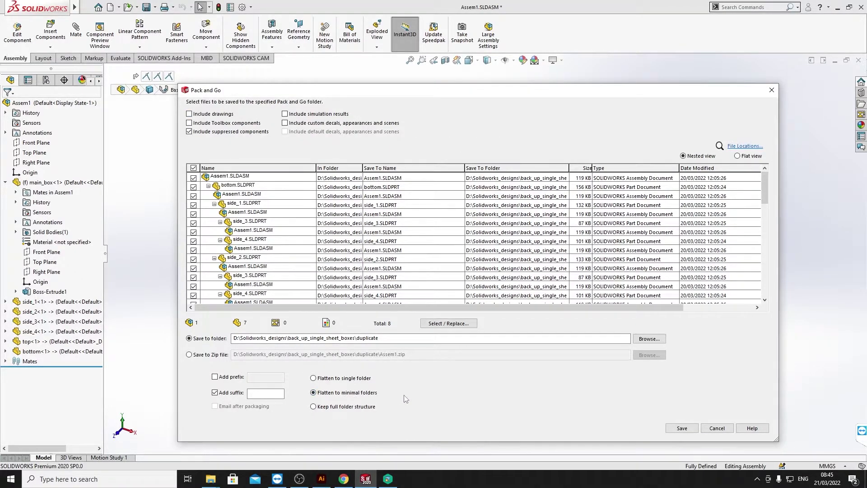
click(651, 339)
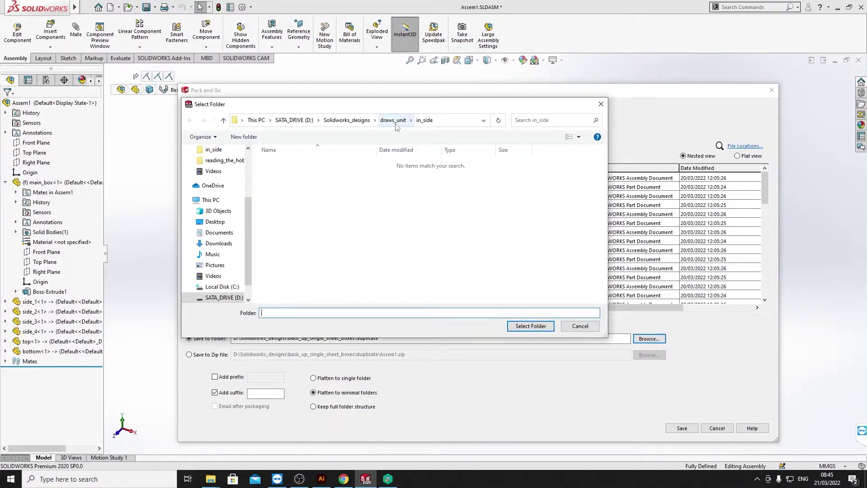
click(392, 120)
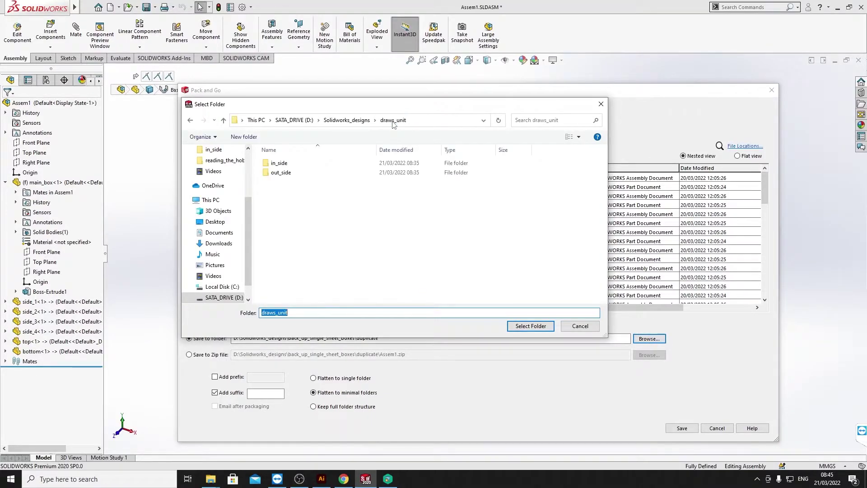
double_click(282, 173)
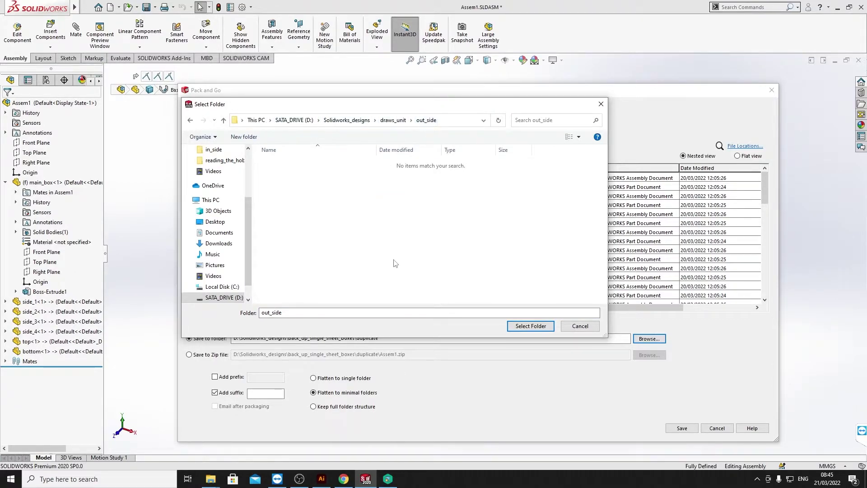
click(542, 328)
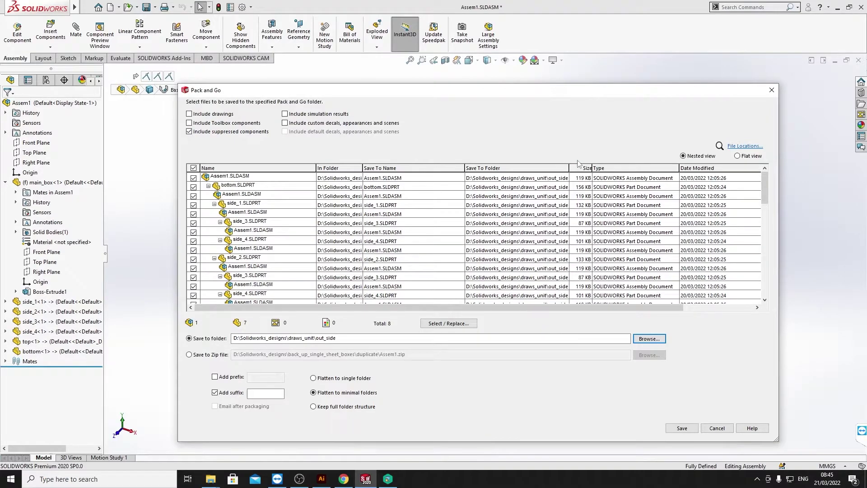
Add the _out suffix to every packed file name and save the copy into out_side
drag(570, 166, 606, 171)
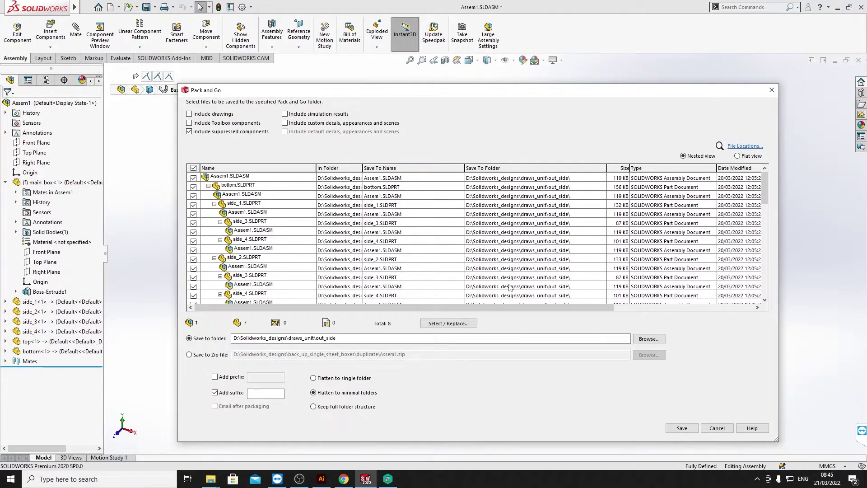
click(215, 392)
click(216, 392)
click(335, 394)
click(682, 428)
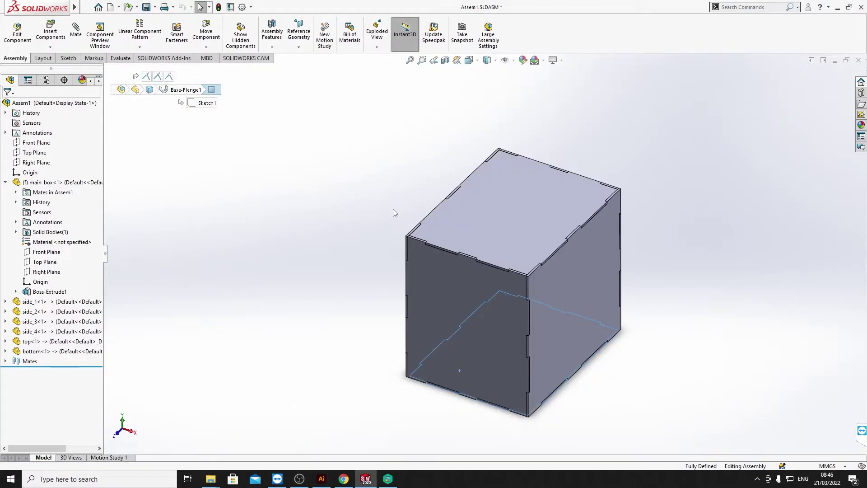
Close Assem1 without saving its changes
click(85, 7)
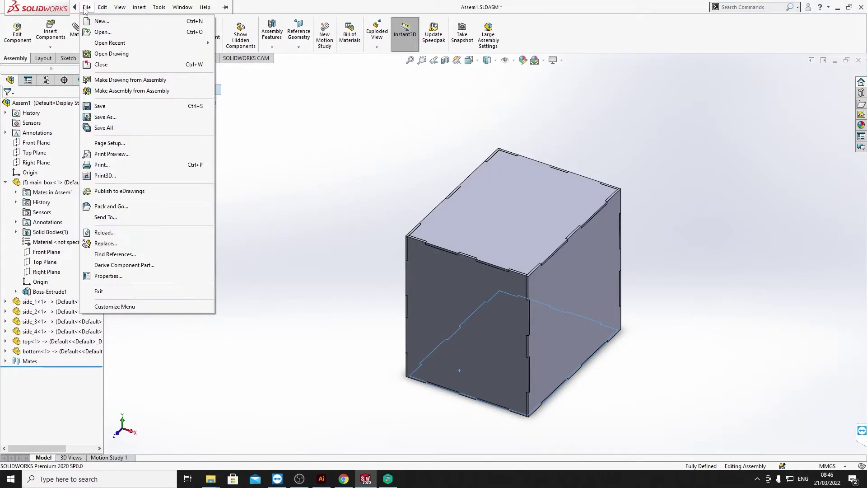
click(765, 87)
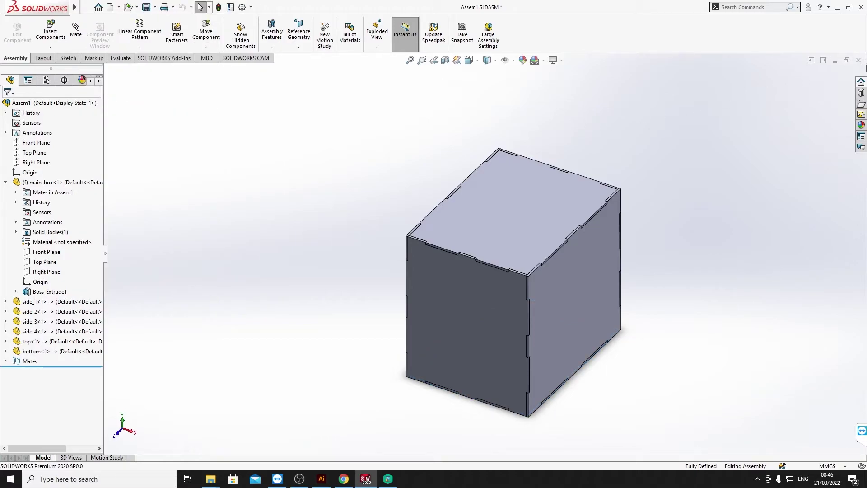
click(858, 60)
click(172, 143)
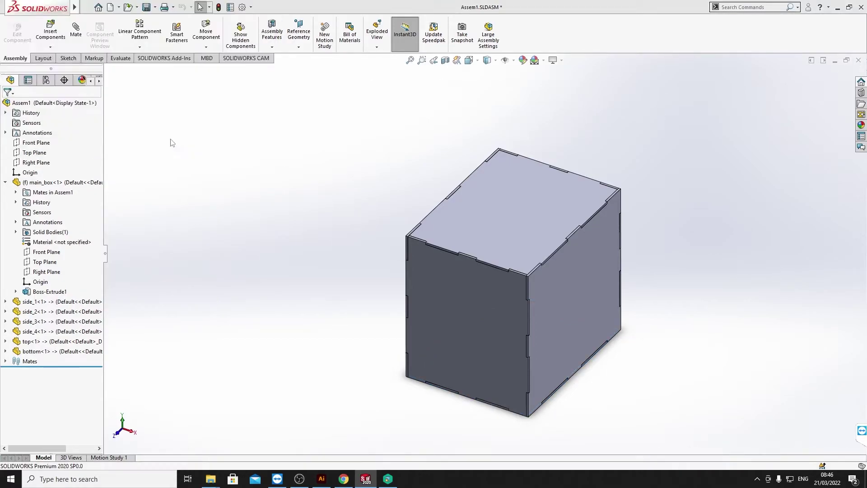
Browse to Solidworks_designs\draws_unit\out_side in the Open dialog and select Assem1_out.SLDASM
click(104, 7)
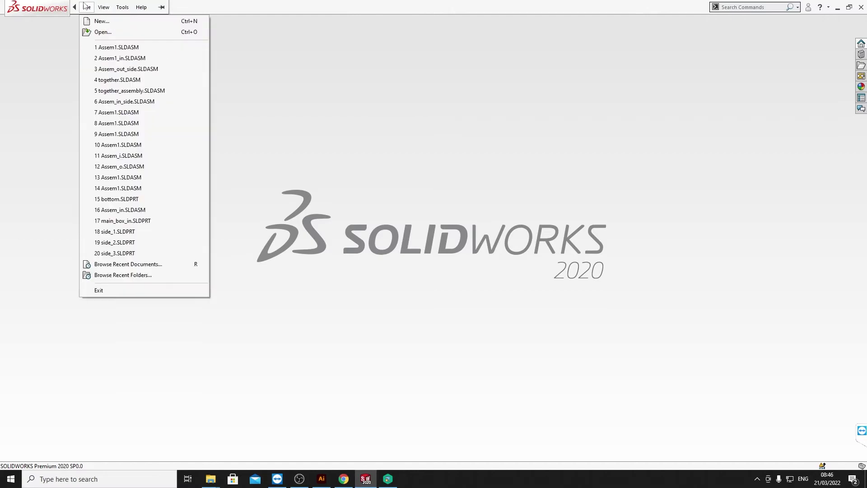
click(96, 34)
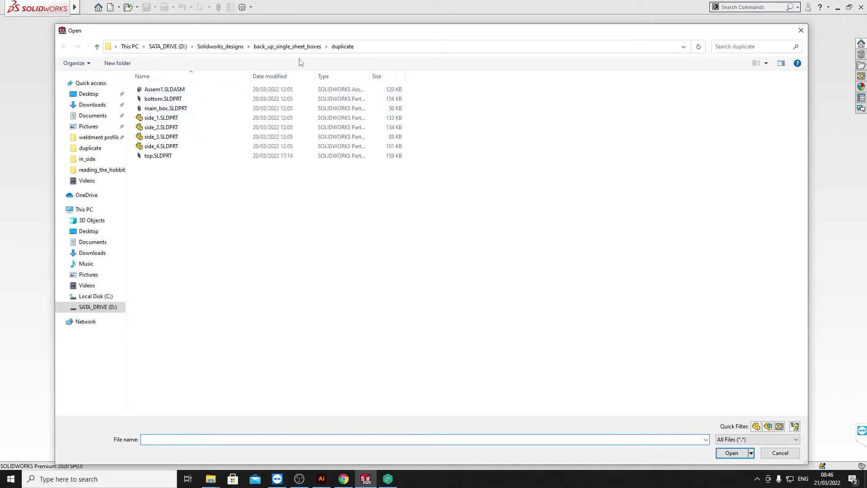
click(220, 47)
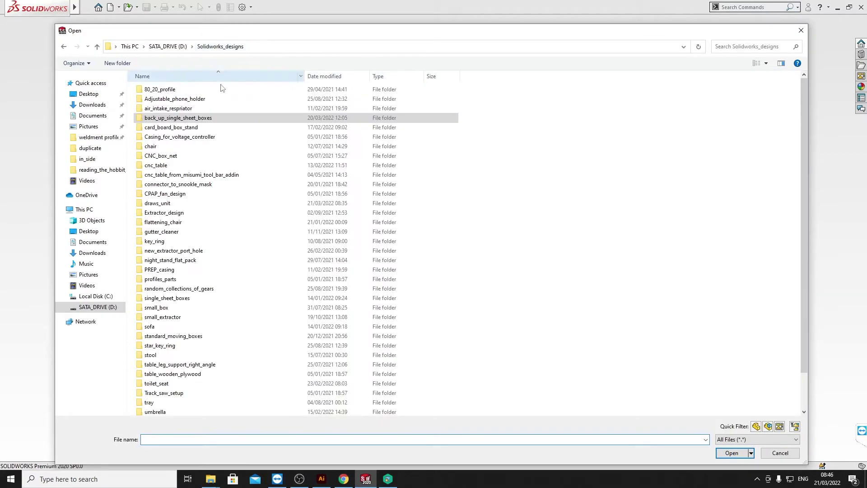
click(201, 240)
key(d)
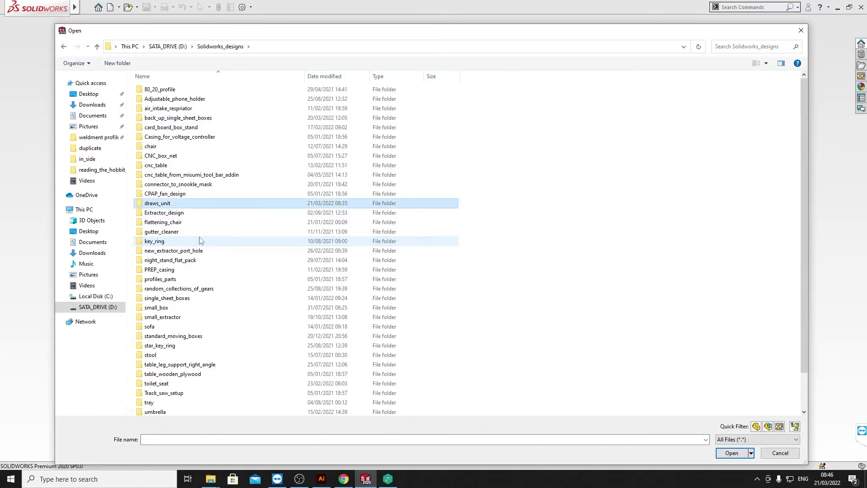
key(Return)
double_click(155, 98)
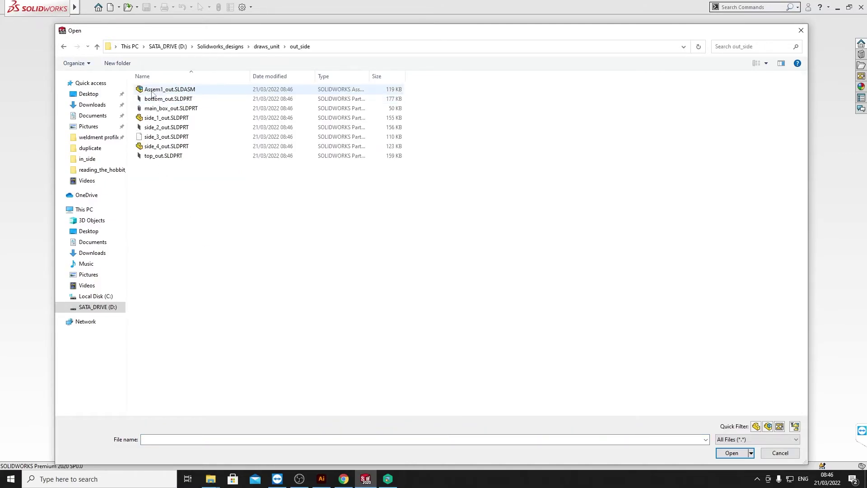
click(150, 91)
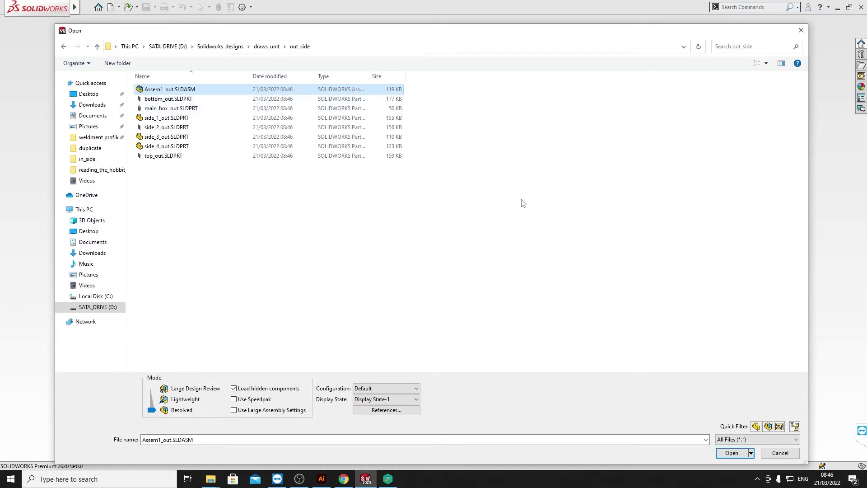
click(367, 415)
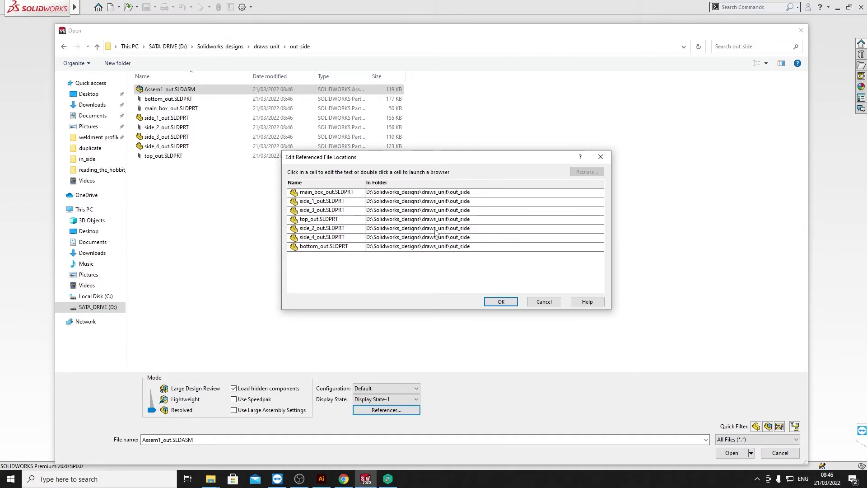
click(501, 302)
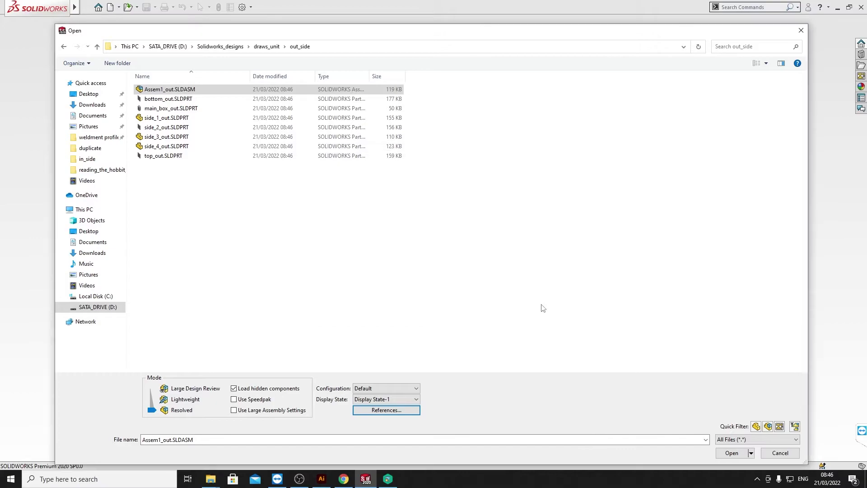
Open Assem1_out, stretch main_box_out's Boss-Extrude1 to 1656 mm, and rebuild the assembly
click(740, 456)
click(53, 292)
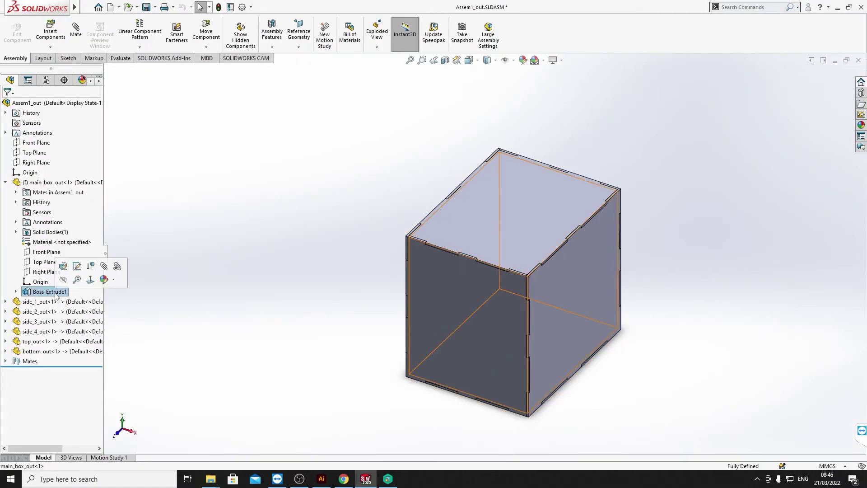
click(77, 270)
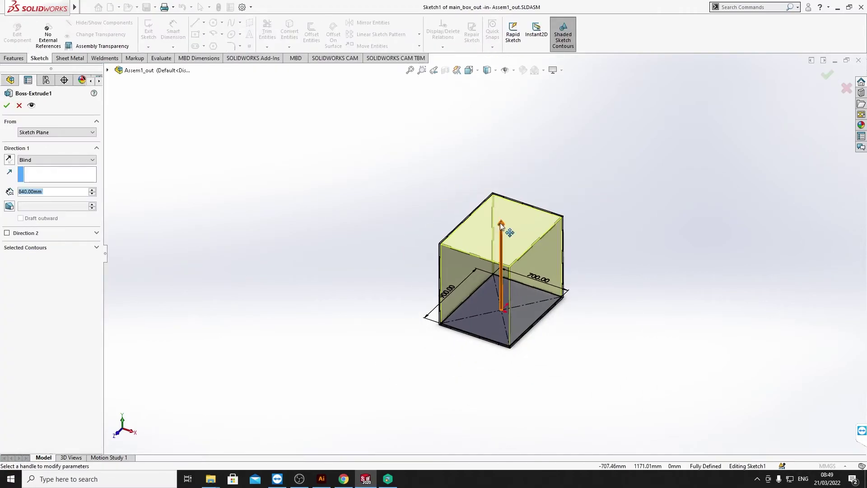
drag(501, 222, 505, 163)
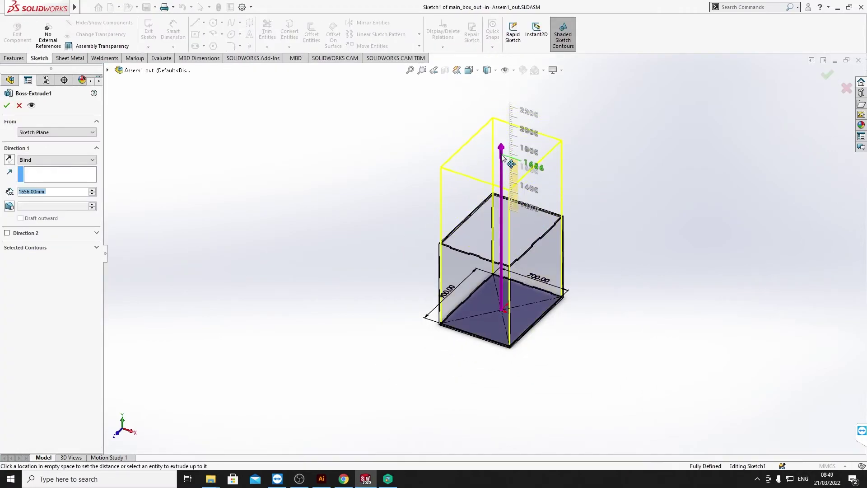
click(7, 106)
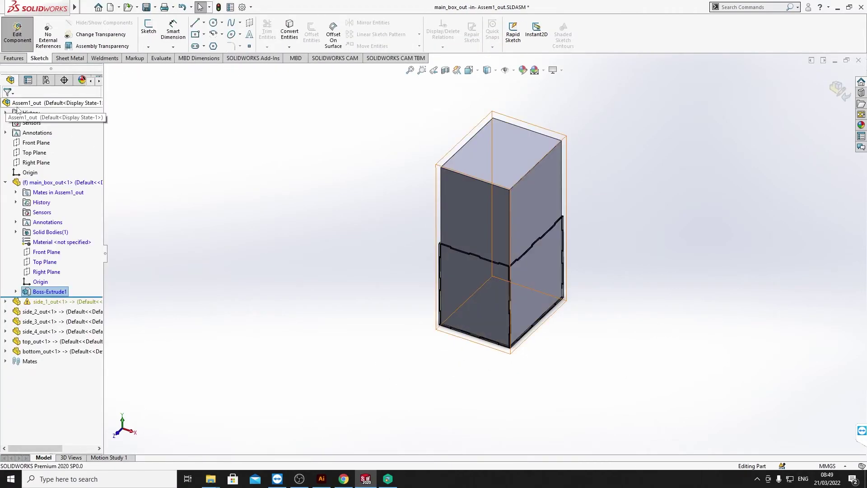
click(839, 89)
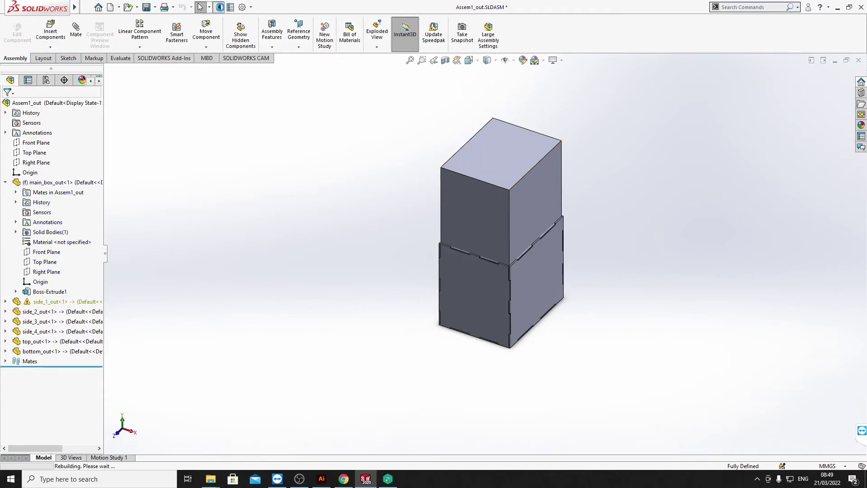
click(220, 8)
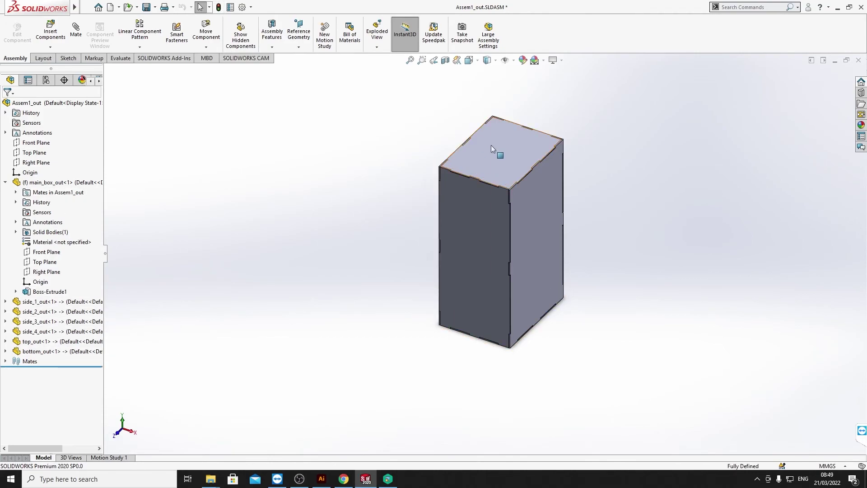
scroll(470, 257, down, 5)
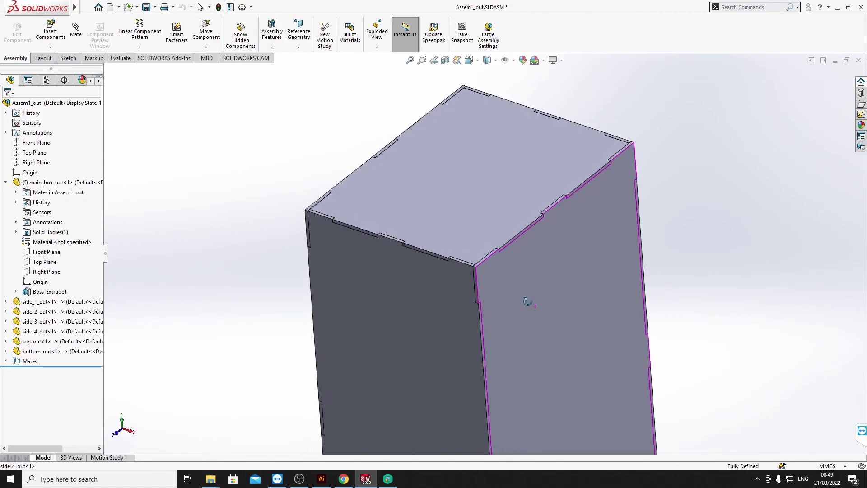
middle_drag(528, 301, 412, 345)
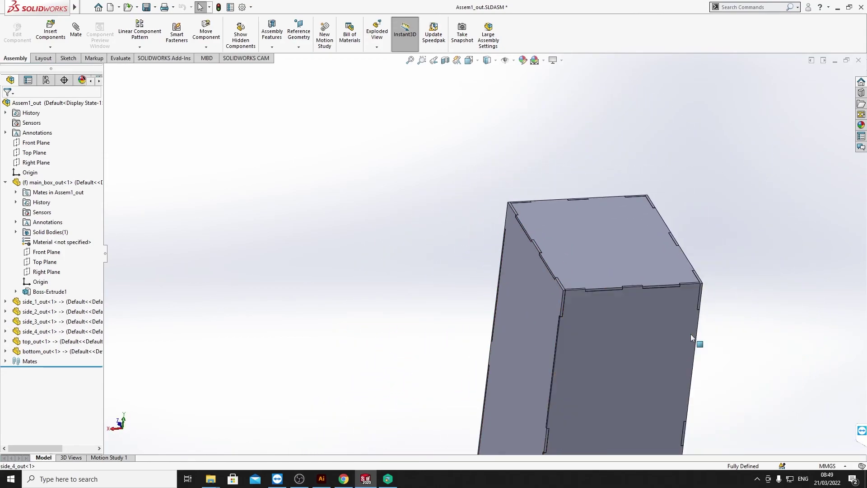
scroll(690, 334, up, 4)
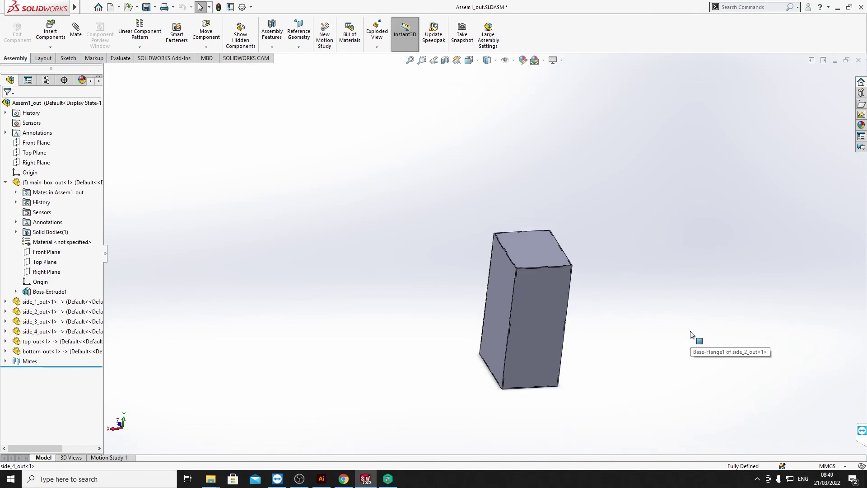
scroll(690, 335, down, 1)
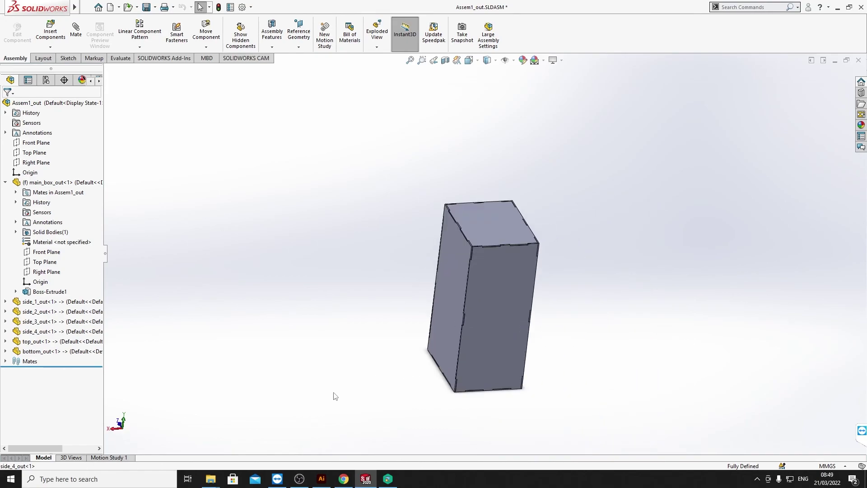